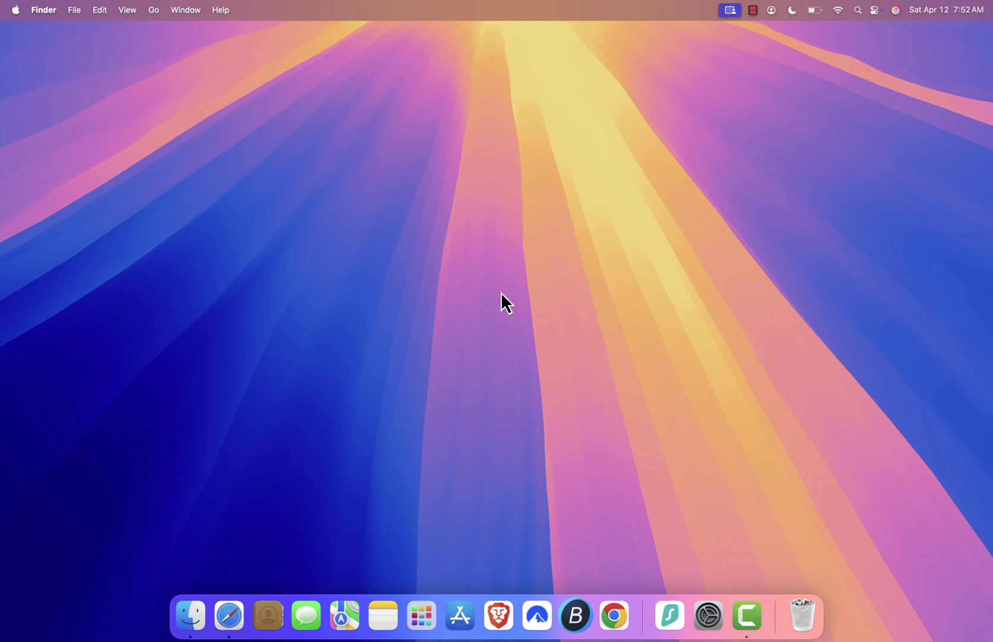
Step: Search Google in Brave for a Minecraft Mac free trial and open the minecraft.net trial result
click(503, 616)
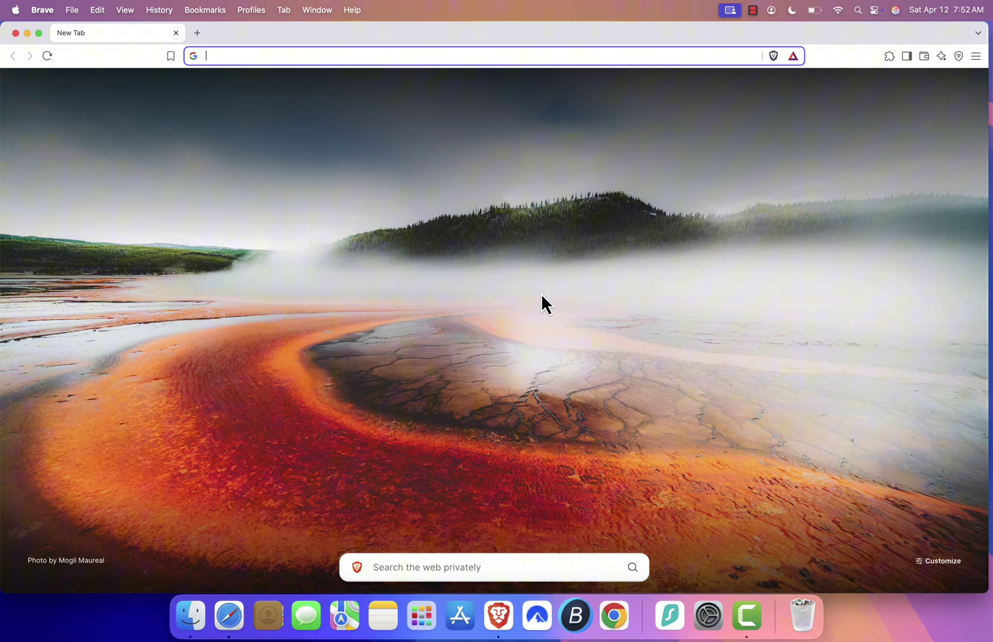
text(Mine)
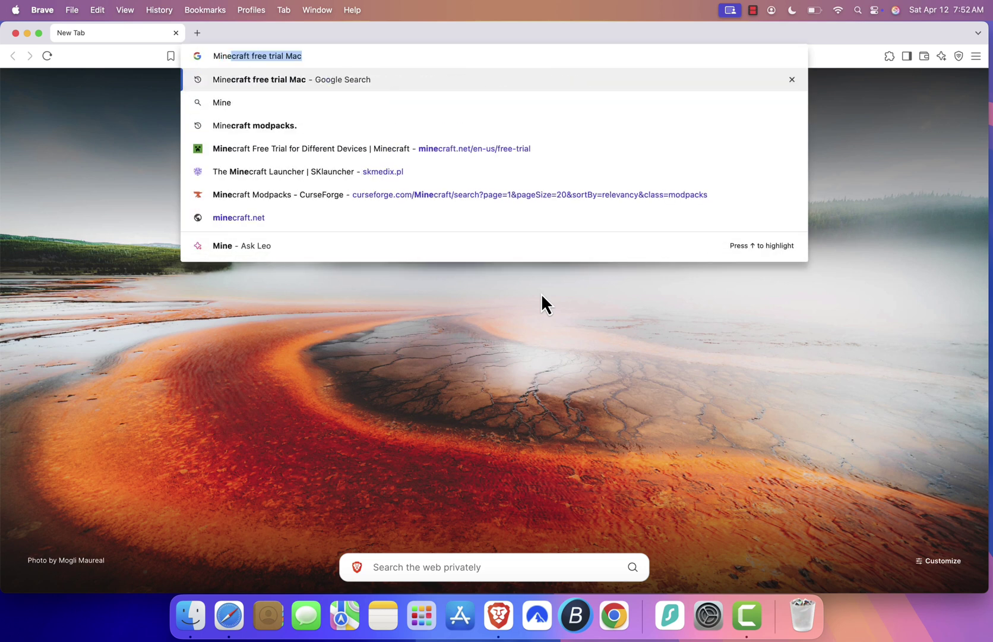
key(Return)
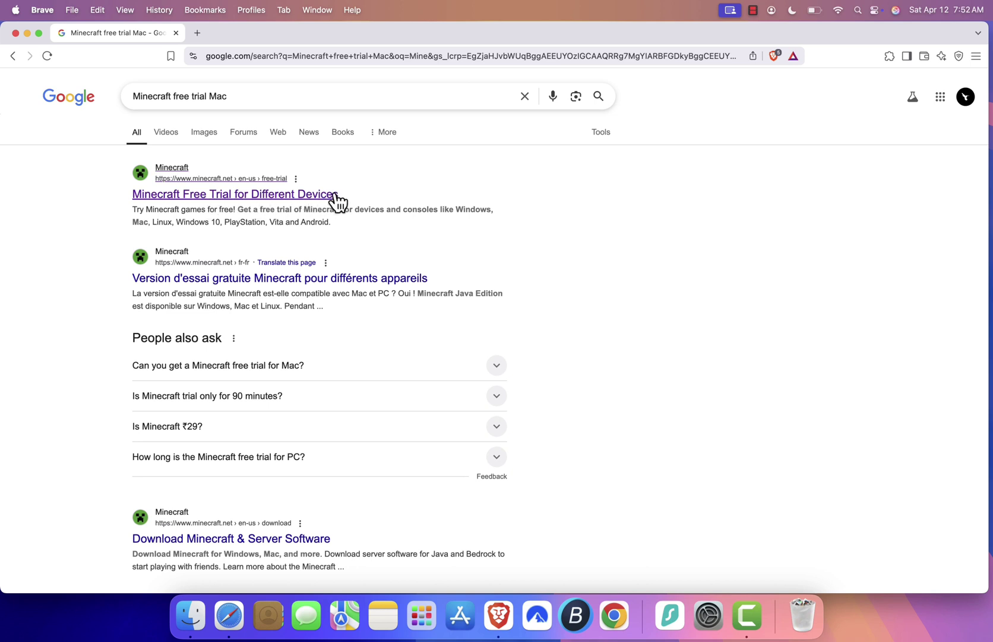
click(266, 194)
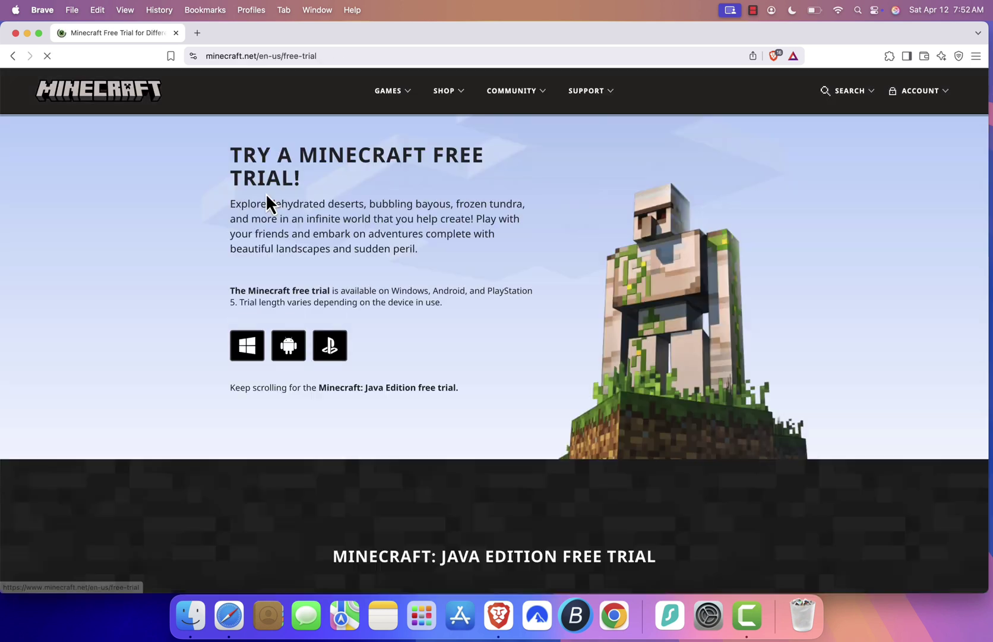
Step: Download the macOS Java Edition trial from minecraft.net, saving Minecraft.dmg to Downloads
click(295, 48)
click(505, 292)
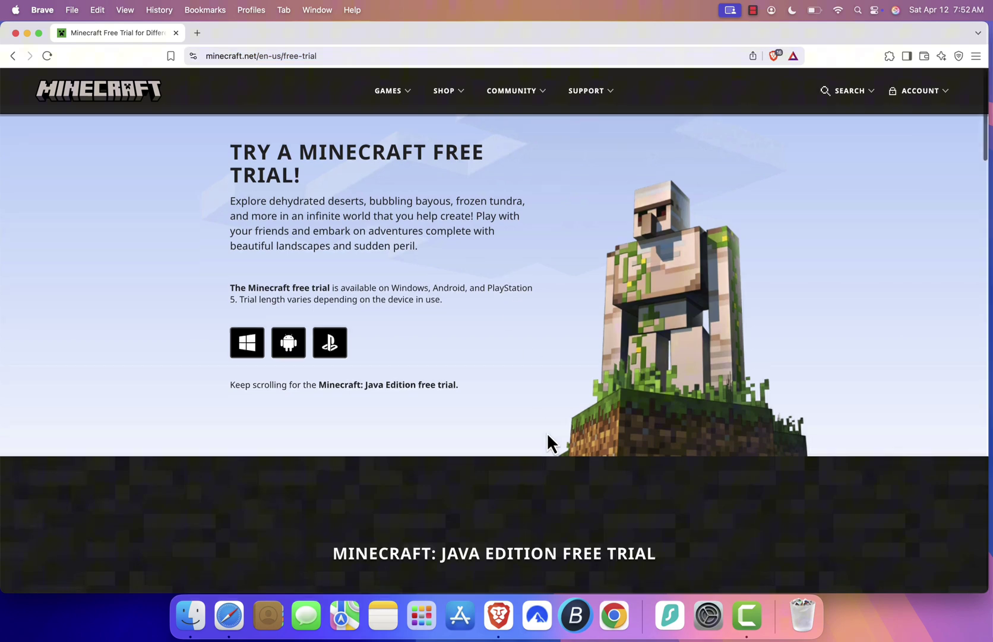
scroll(549, 435, down, 3)
scroll(549, 435, down, 3)
scroll(548, 435, down, 3)
scroll(546, 439, up, 1)
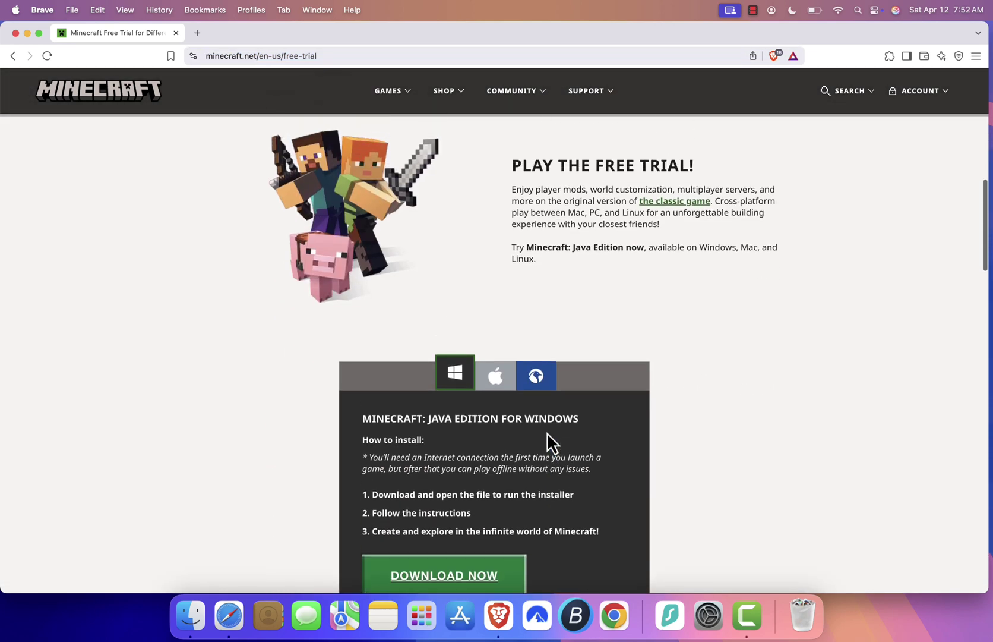
scroll(617, 374, down, 2)
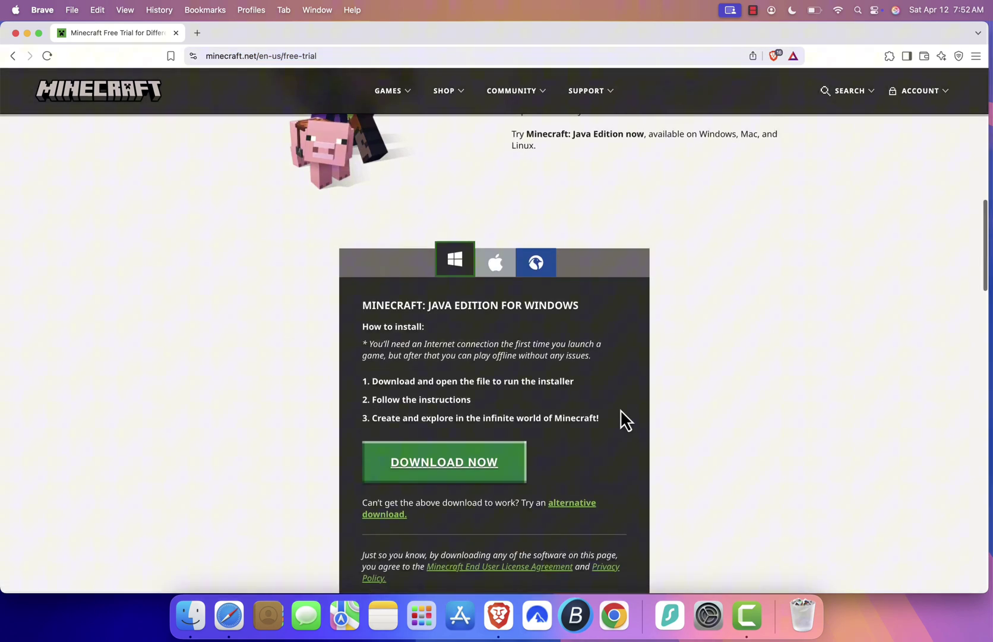
scroll(596, 341, down, 1)
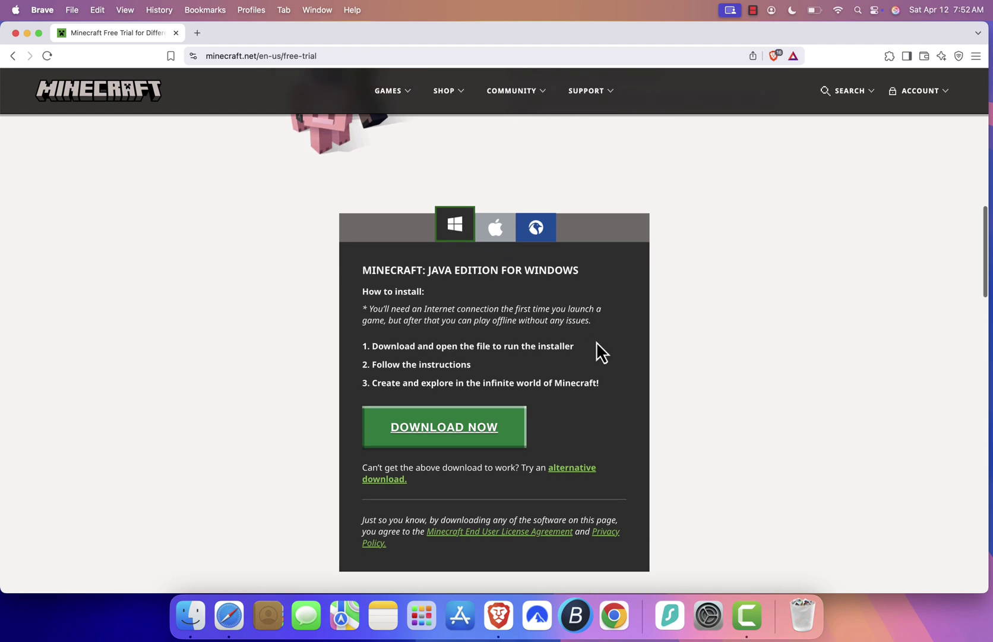
click(495, 233)
scroll(589, 416, down, 2)
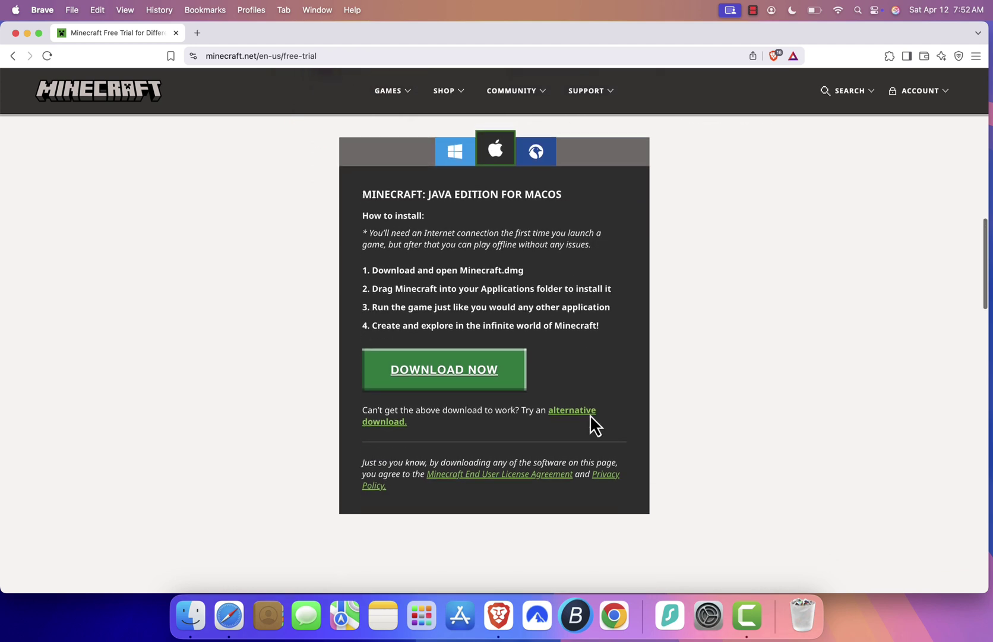
scroll(589, 417, up, 1)
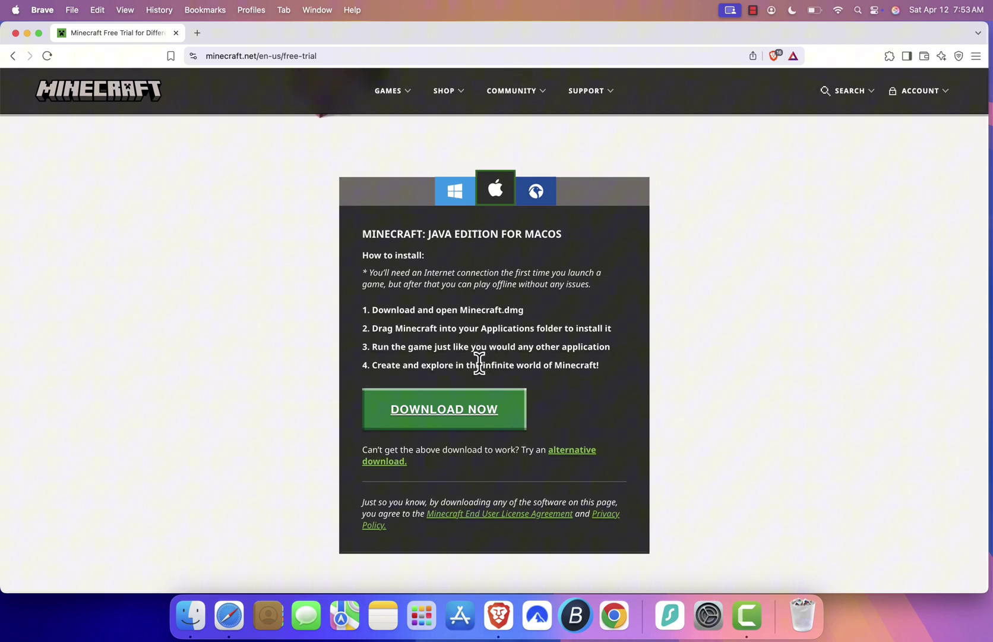
click(465, 424)
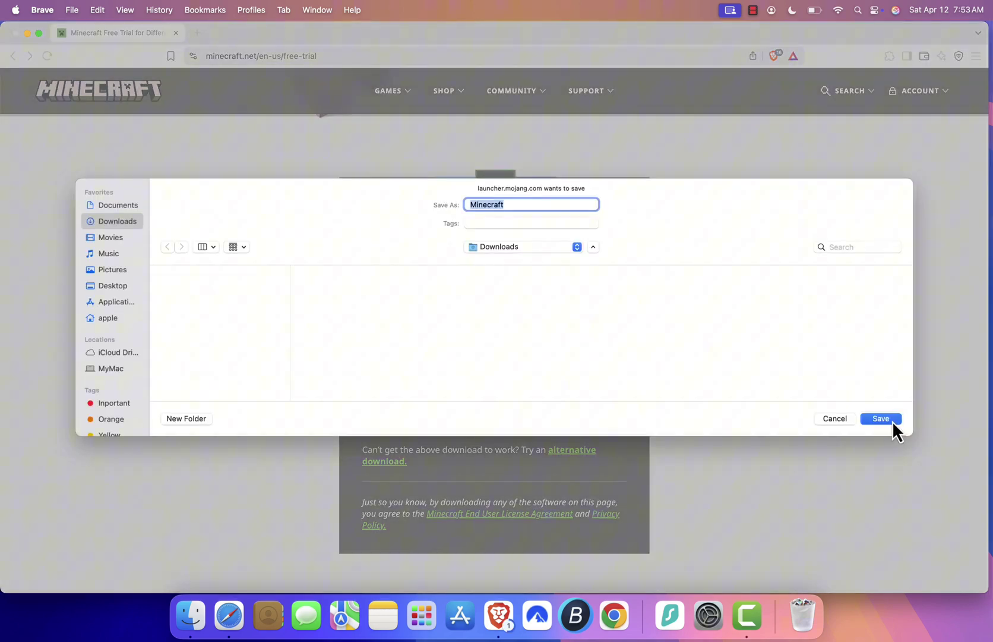
click(891, 420)
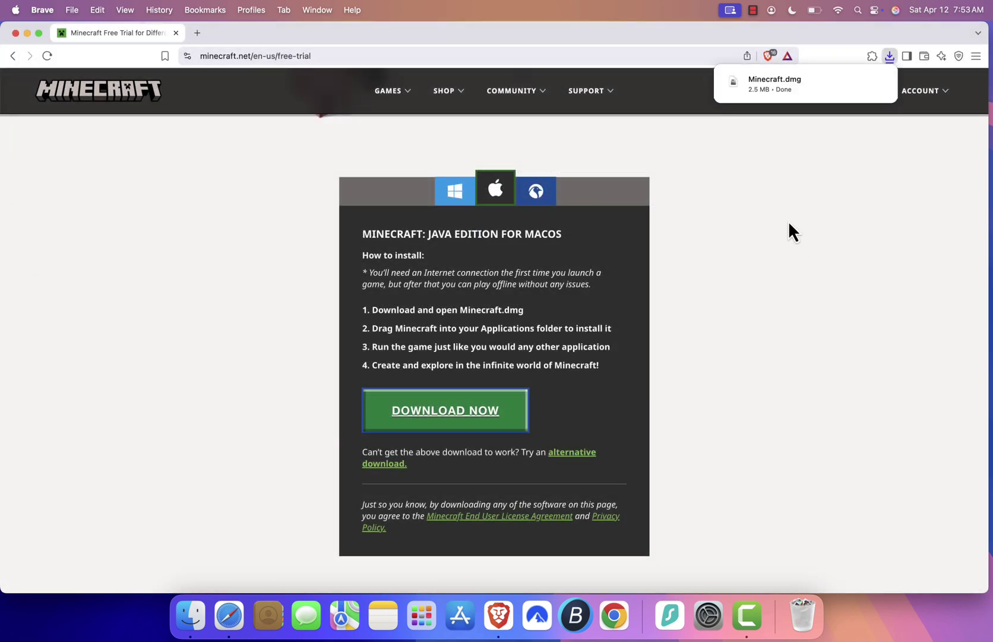
Step: Reveal the downloaded Minecraft.dmg in Finder and mount it
click(856, 82)
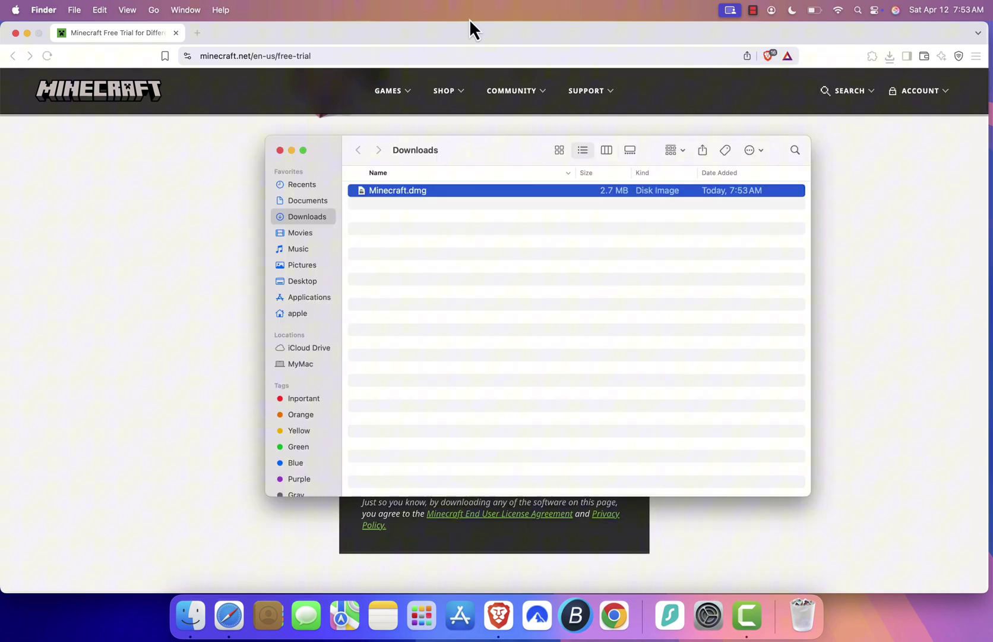
click(174, 33)
click(417, 225)
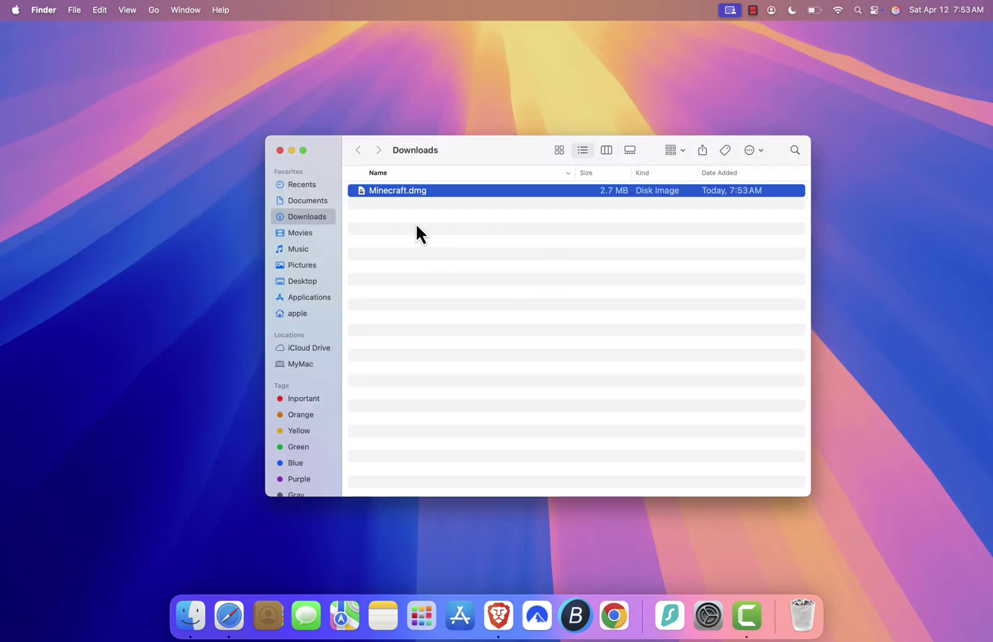
double_click(396, 193)
Step: Copy Minecraft into Applications from the installer window and close that window
mouse_move(250, 453)
mouse_down()
mouse_move(524, 302)
mouse_move(578, 234)
mouse_up()
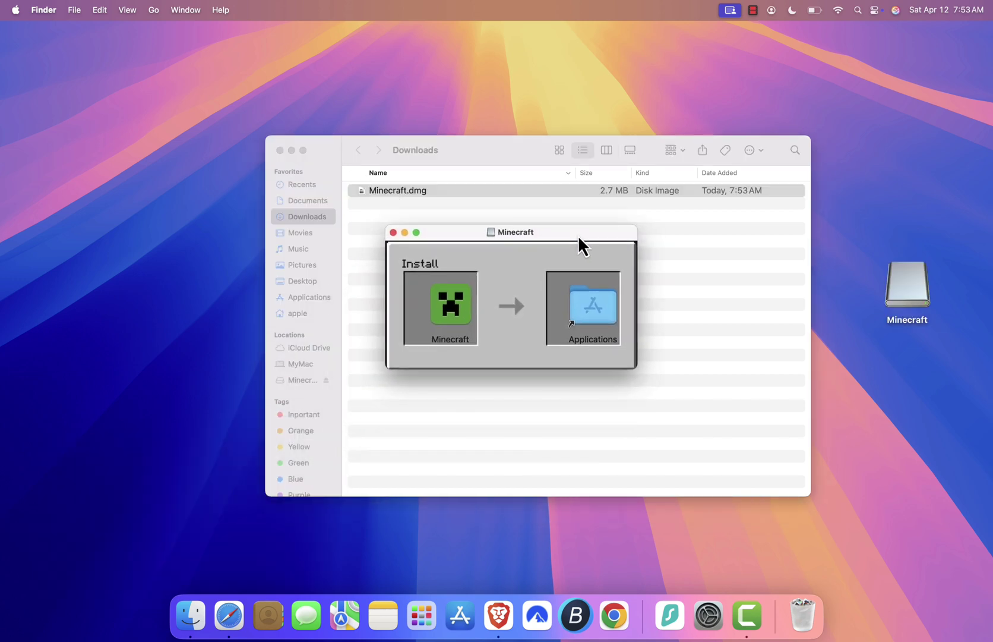
click(293, 151)
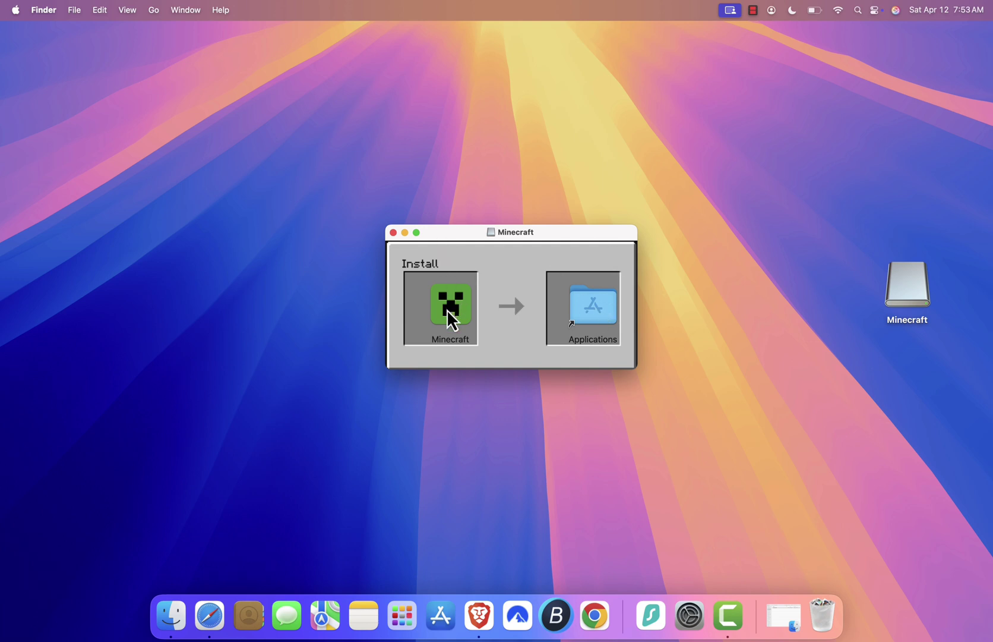
drag(446, 311, 575, 314)
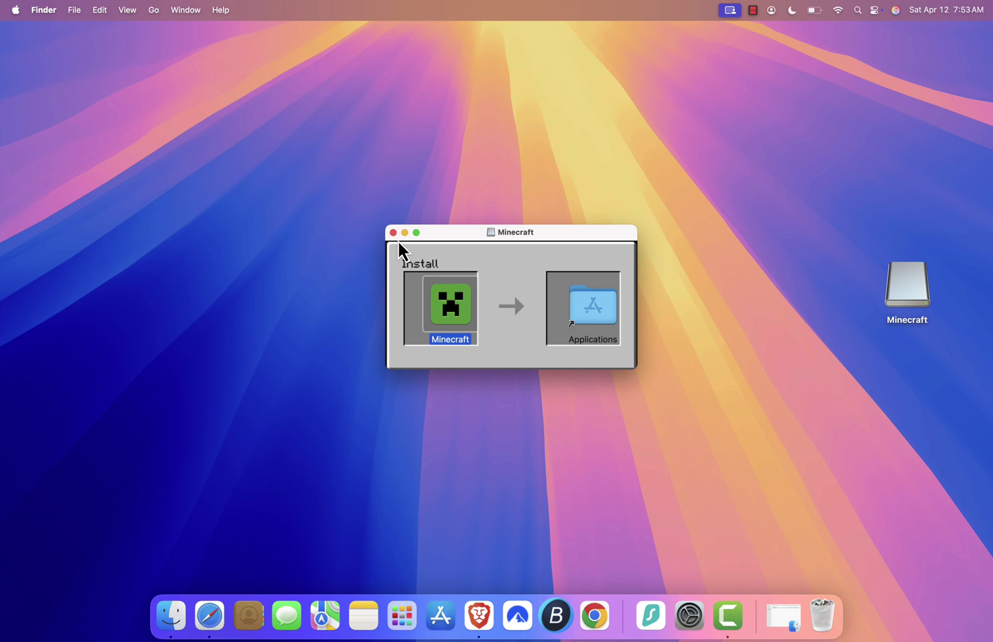
click(393, 232)
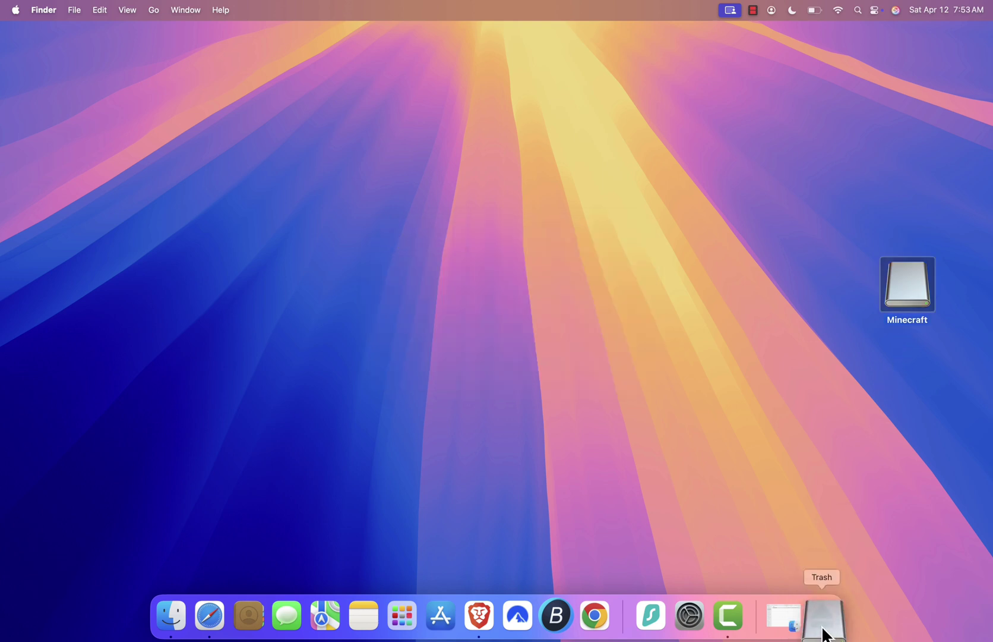
Step: Eject the Minecraft disk image by dragging it to the Trash, and show Applications
drag(908, 298, 825, 633)
click(792, 621)
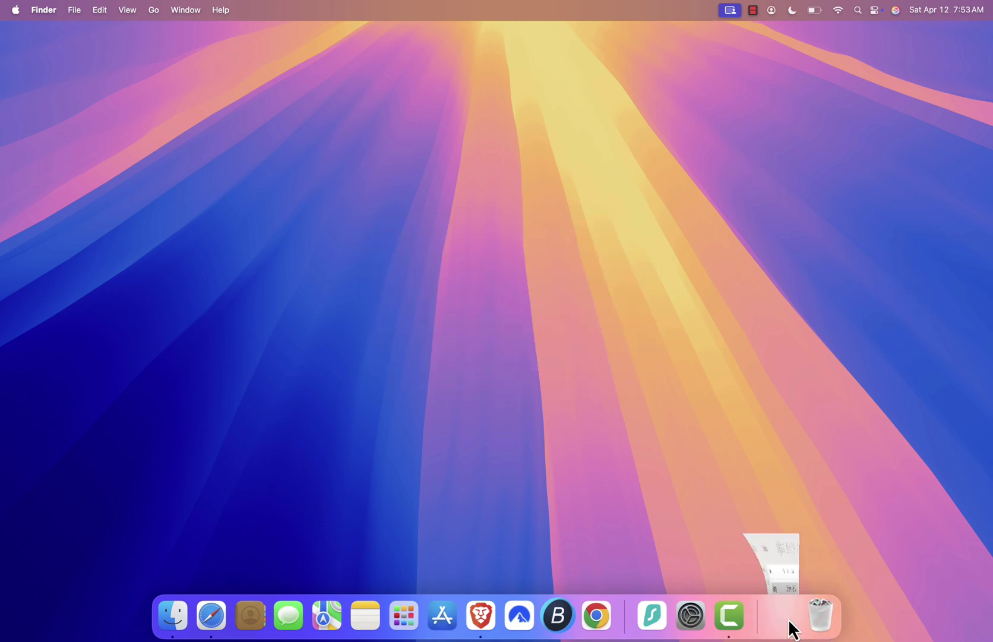
click(305, 301)
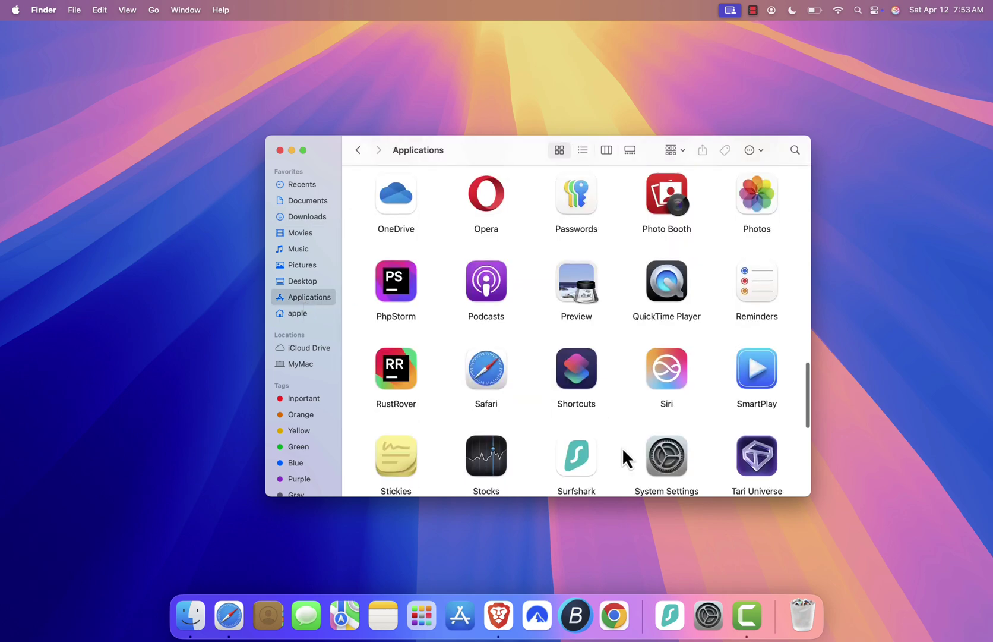
scroll(622, 450, down, 5)
scroll(623, 450, down, 2)
scroll(623, 449, up, 10)
scroll(637, 382, down, 1)
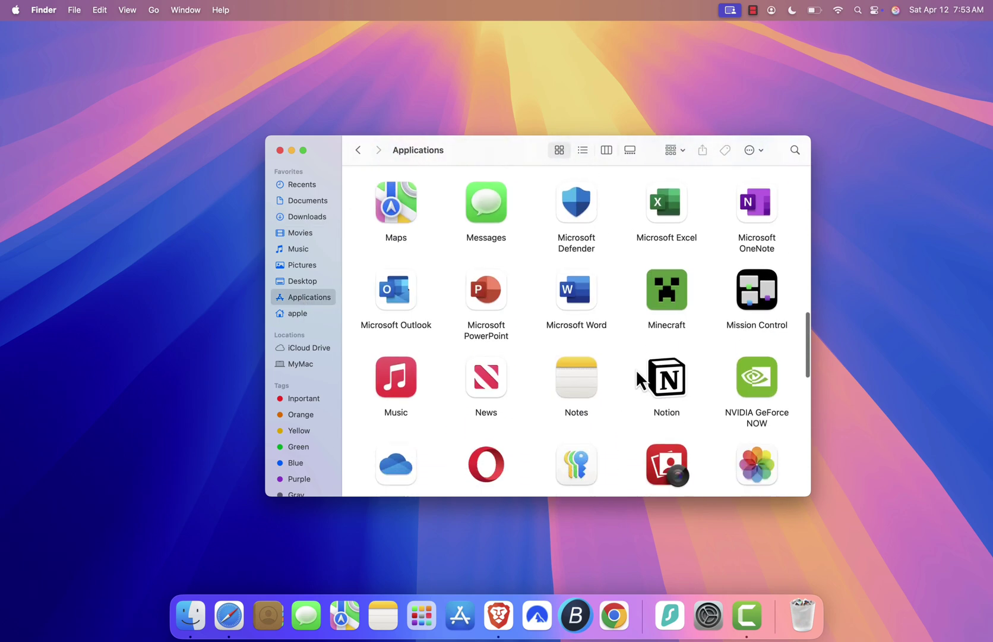
Step: Launch Minecraft from Applications, approve the downloaded-app warning, and minimize Finder
click(663, 289)
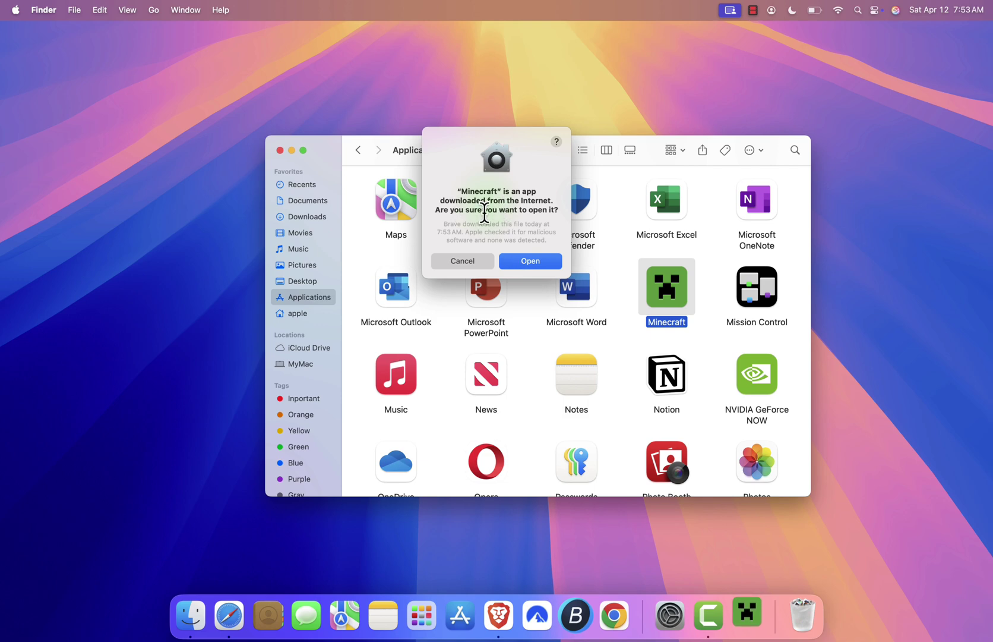
click(542, 261)
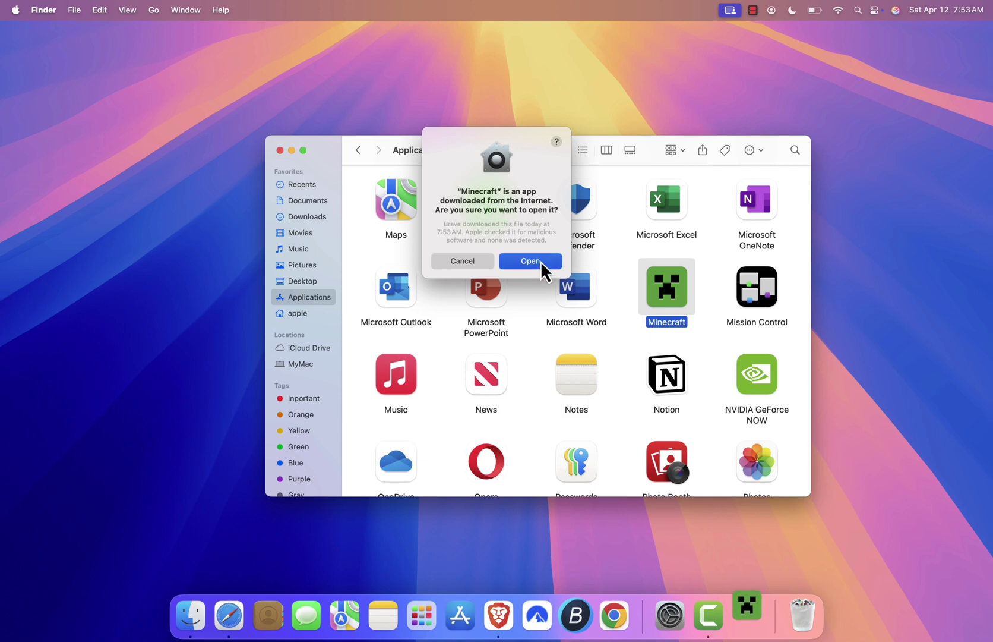
click(292, 150)
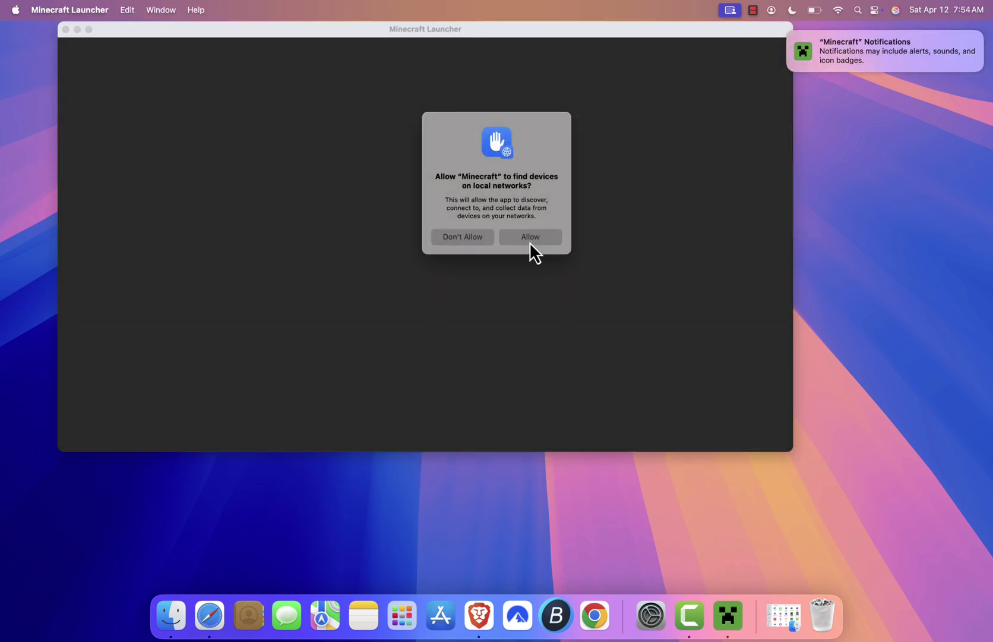
Step: Decline local network access and choose the existing Microsoft account in the launcher
click(528, 241)
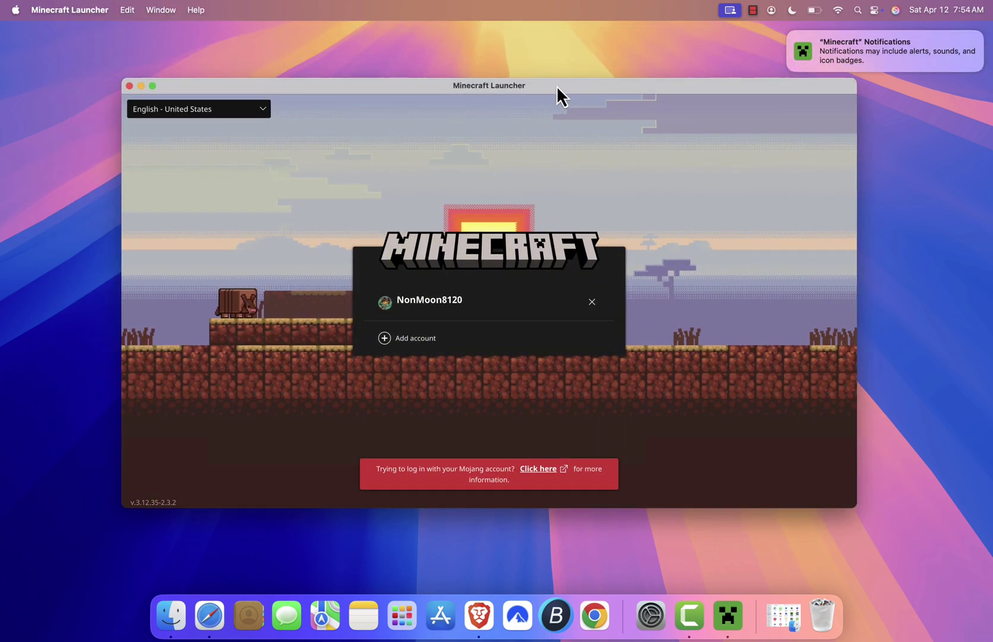
click(483, 334)
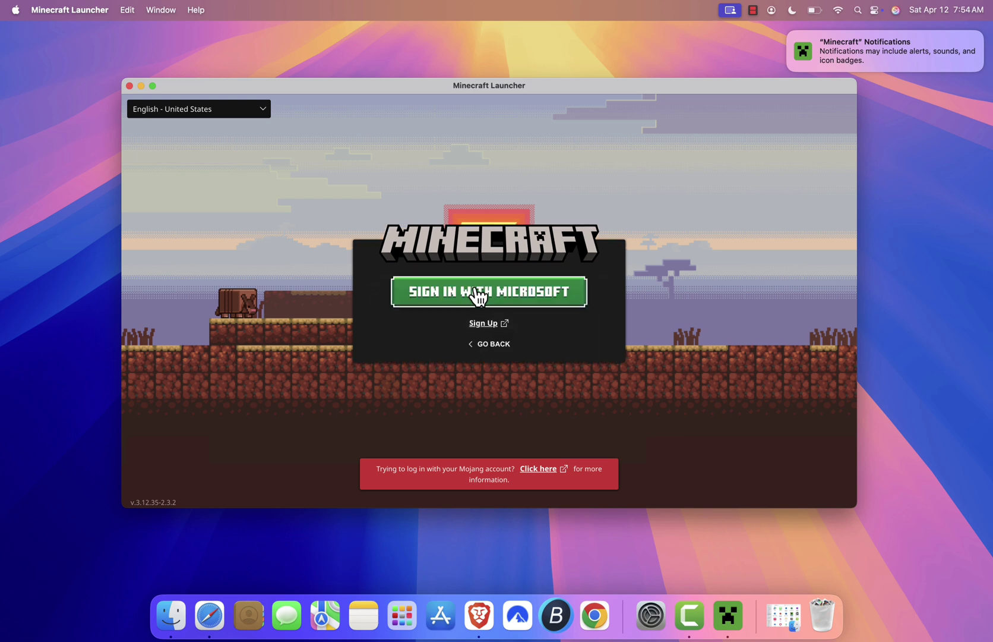
click(496, 344)
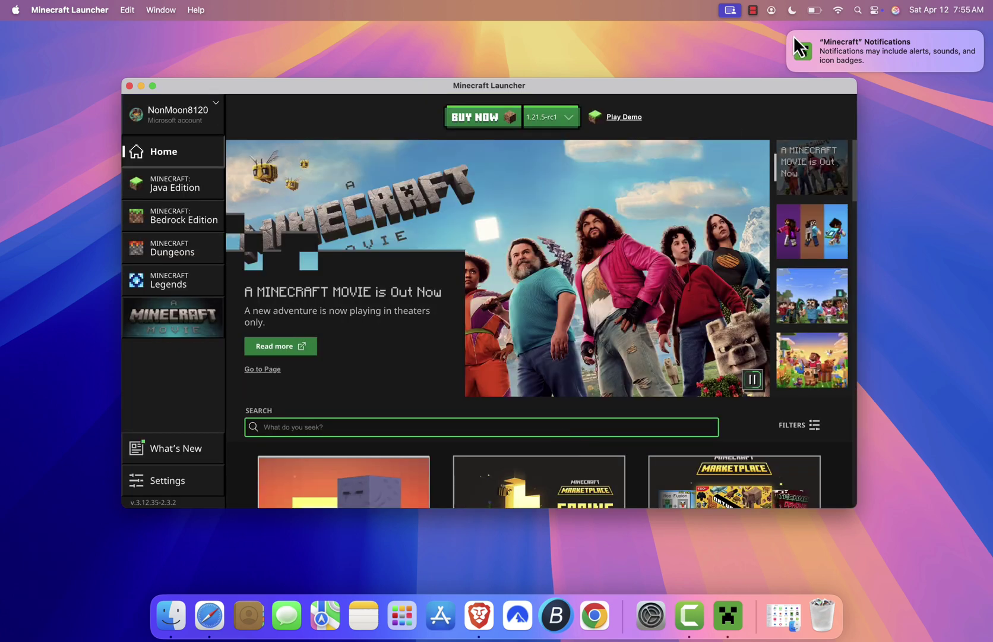
Step: Dismiss the notifications banner, start Play Demo, and quit the launcher window
click(789, 32)
click(631, 116)
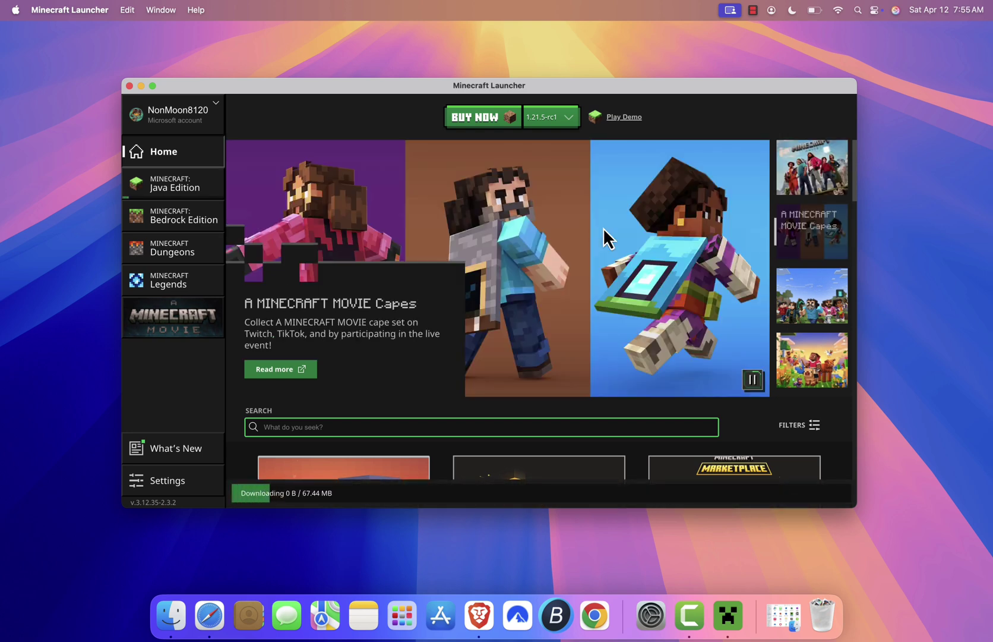
key(super+q)
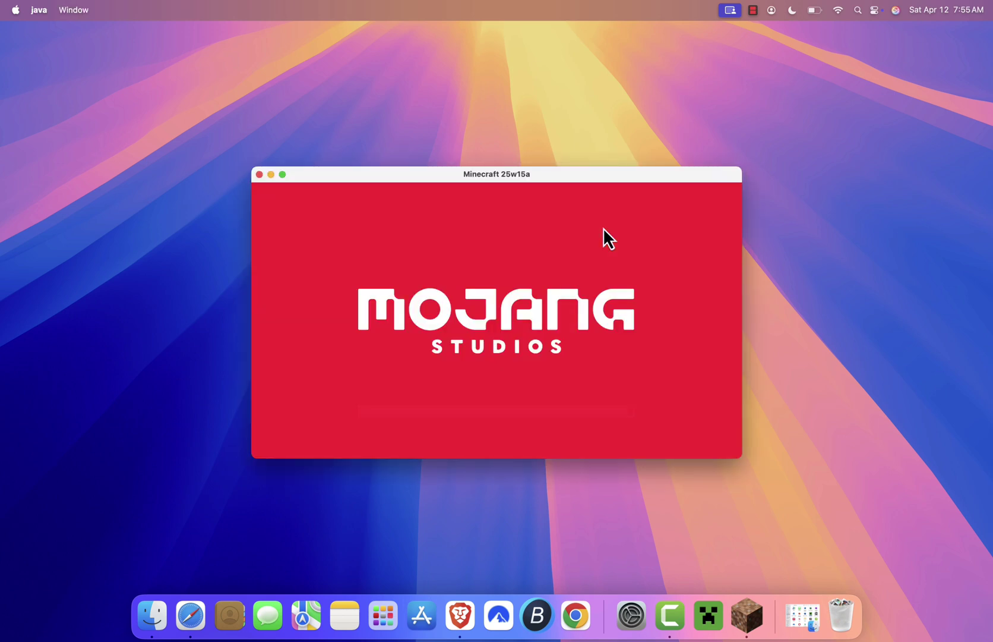
Step: Open Demo_World with Create Backup and Load, resume play, and check the inventory
click(559, 315)
double_click(537, 321)
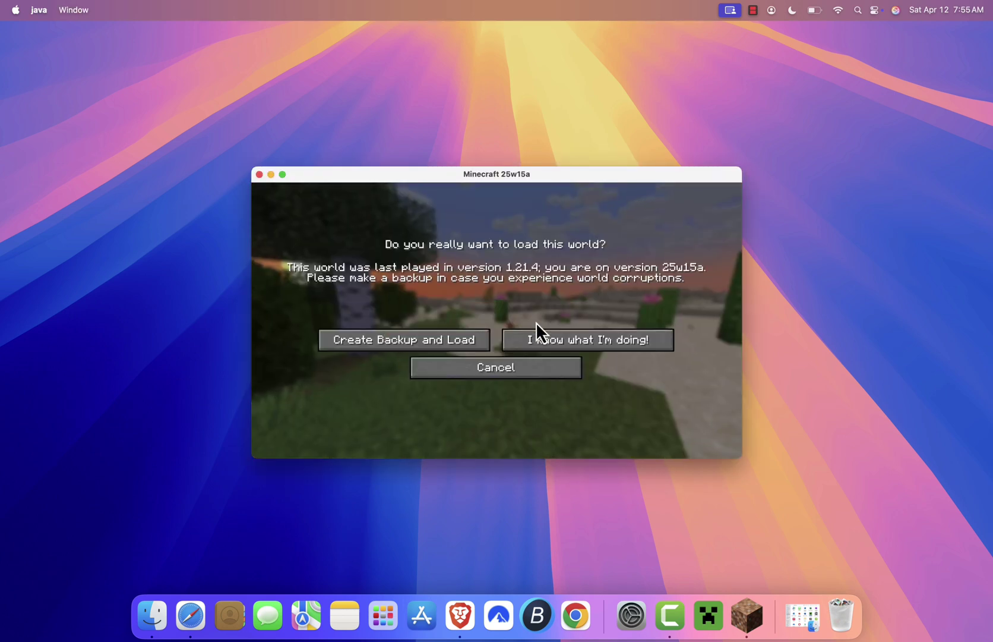
click(459, 341)
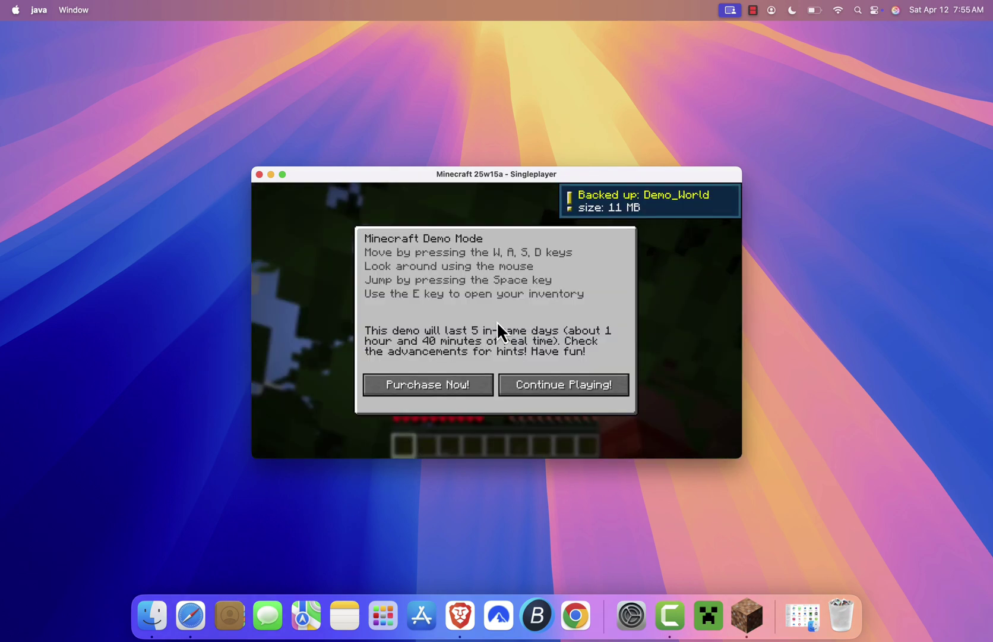
click(562, 387)
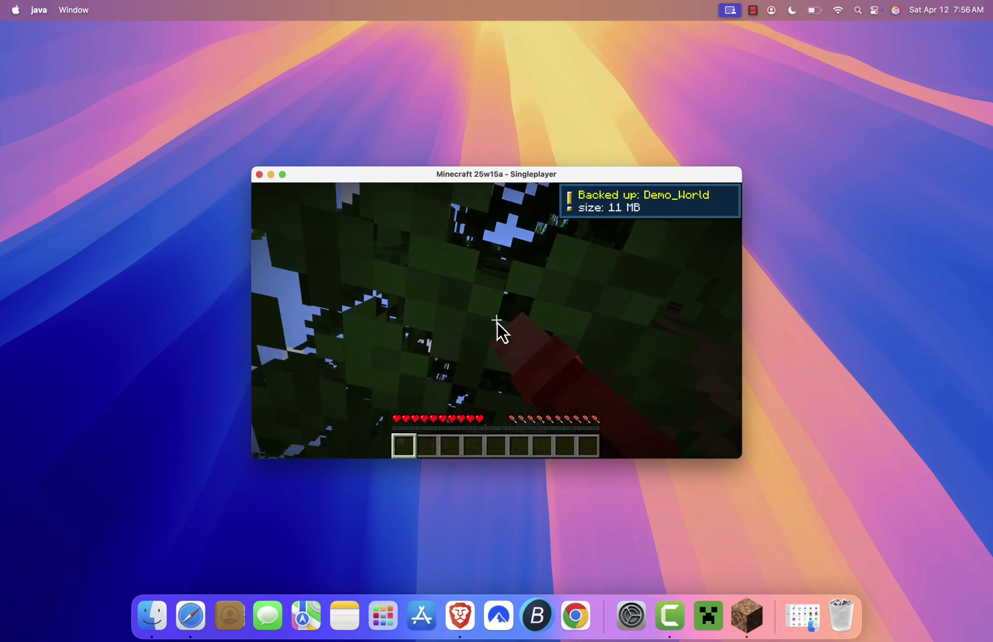
key(e)
key(e)
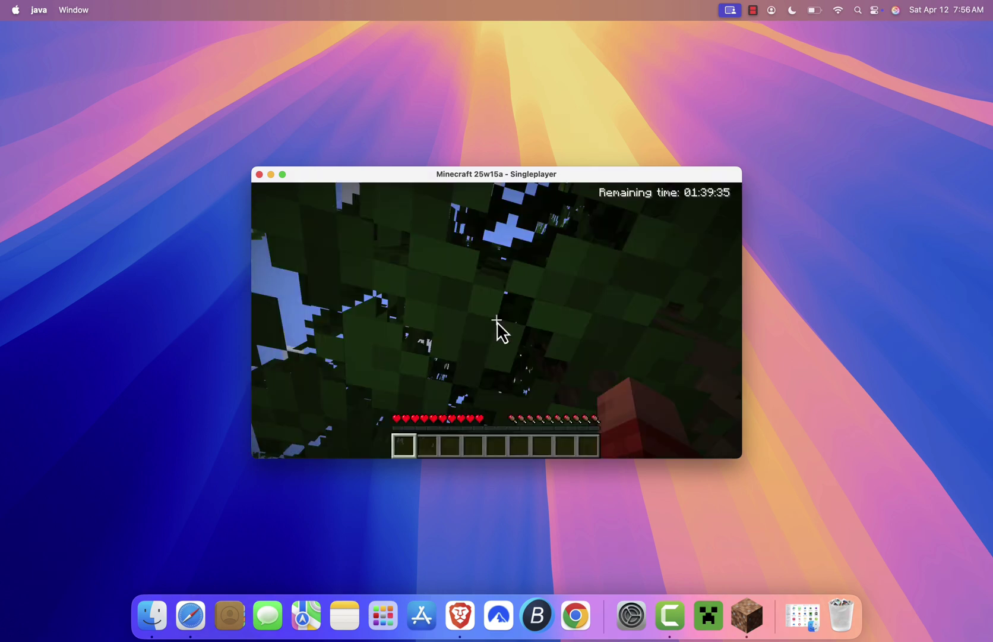